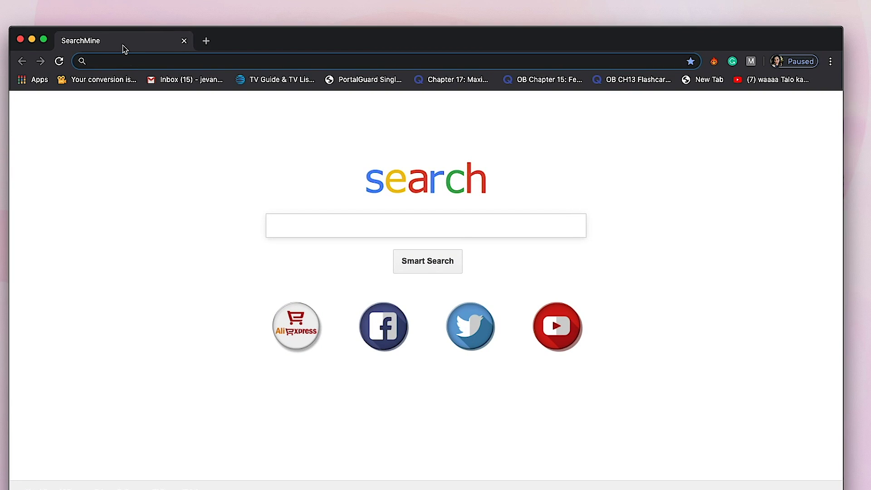
Step: Search for 'create google account' in Chrome and open the 'Create your Google Account' result
text(create google)
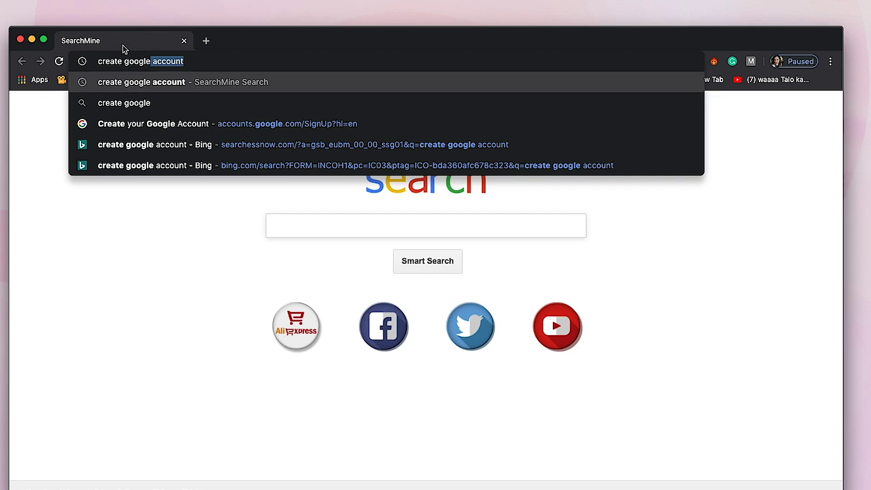
key(Return)
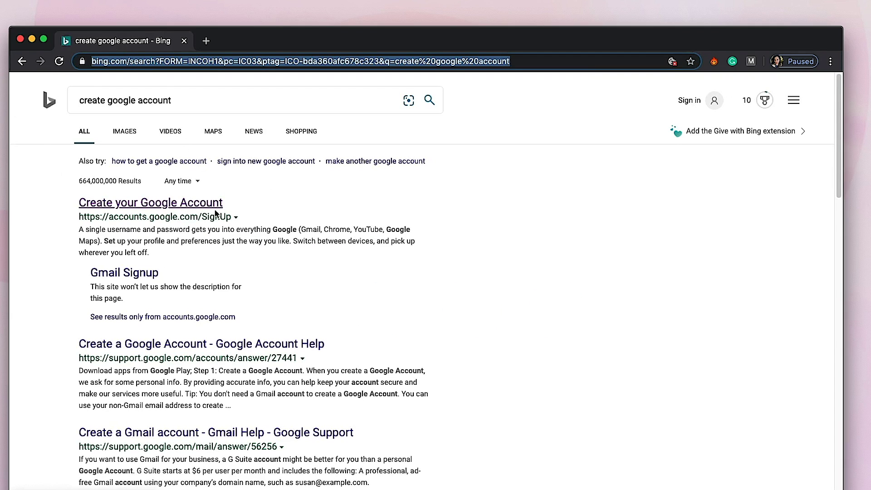
click(192, 210)
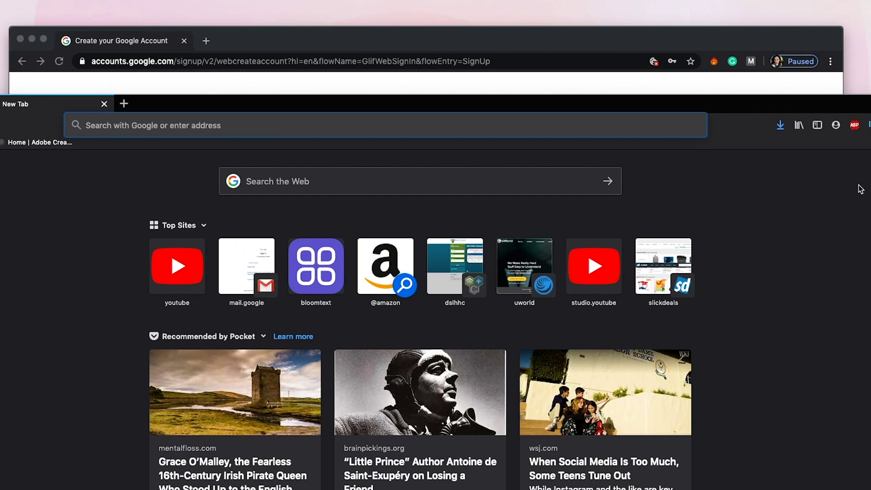
Step: Move the Firefox window higher and enter gmail.com in its address bar
drag(754, 110, 754, 47)
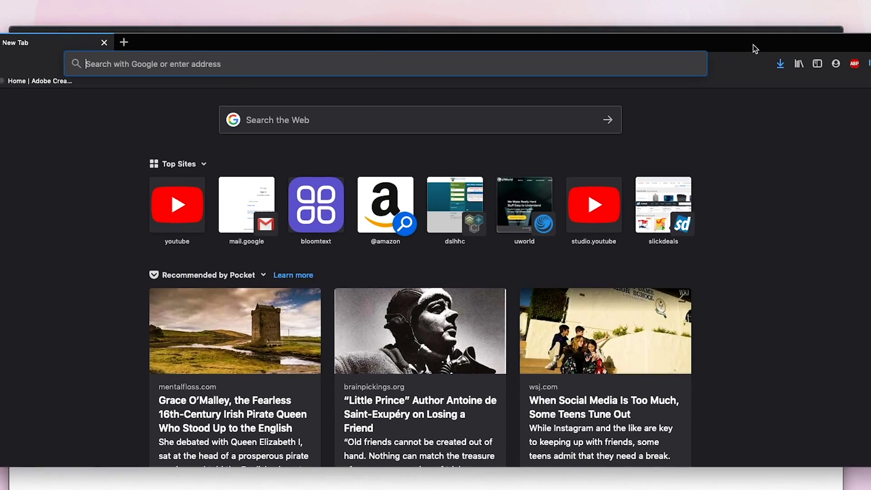
click(314, 56)
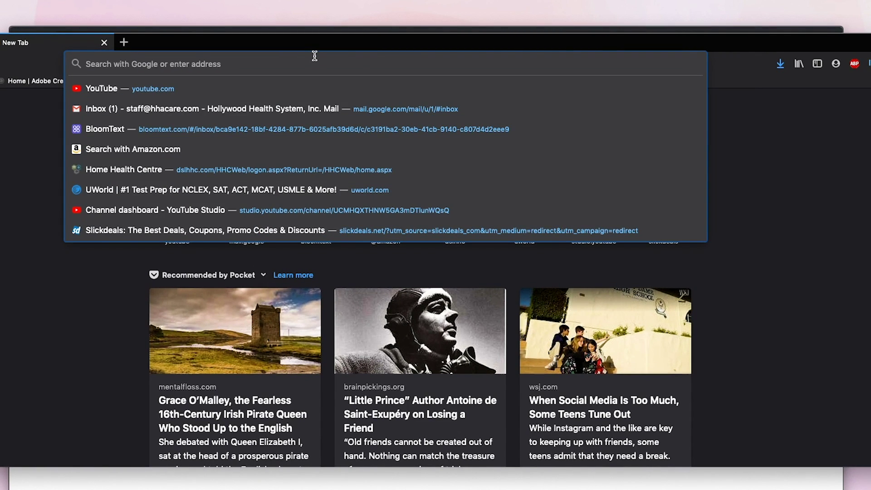
text(gmail.)
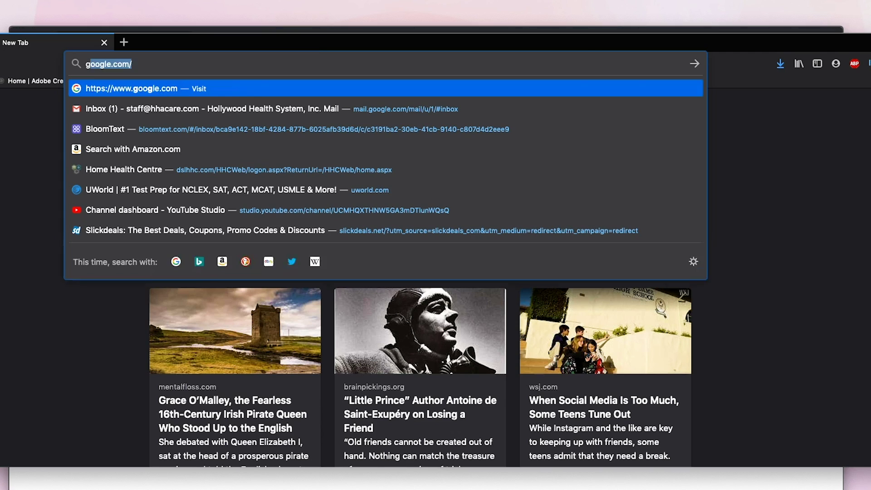
text(com)
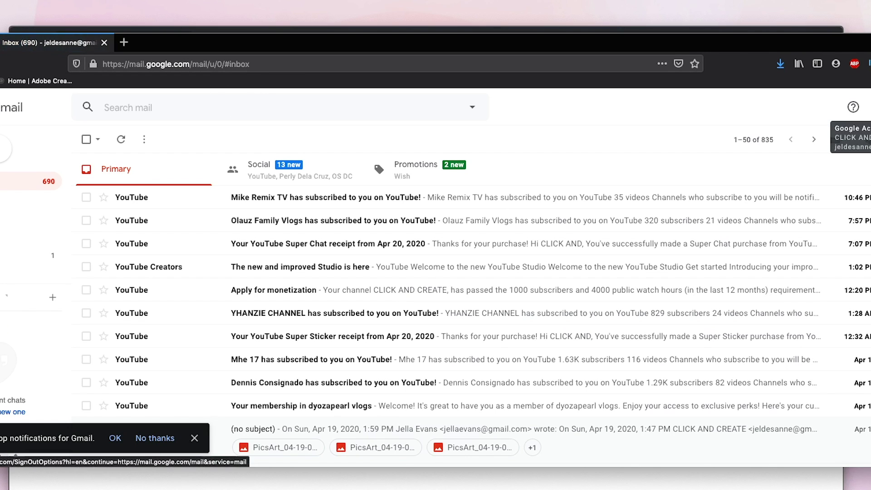
click(867, 107)
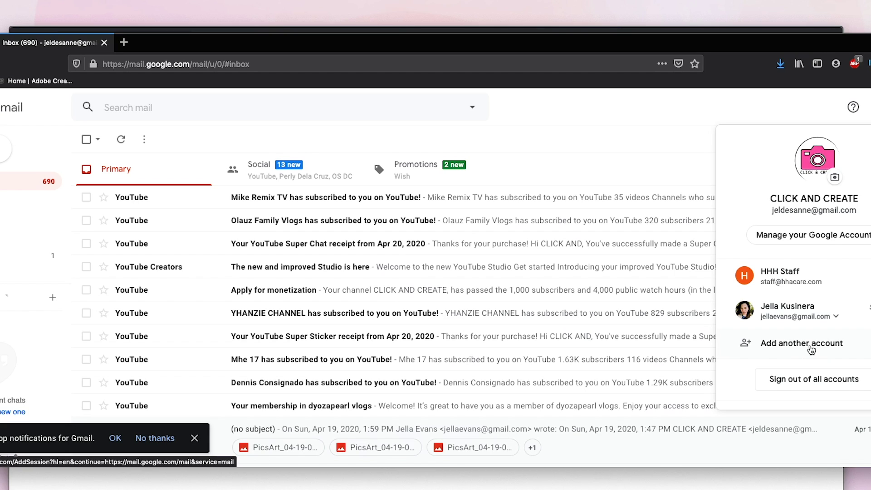
click(810, 348)
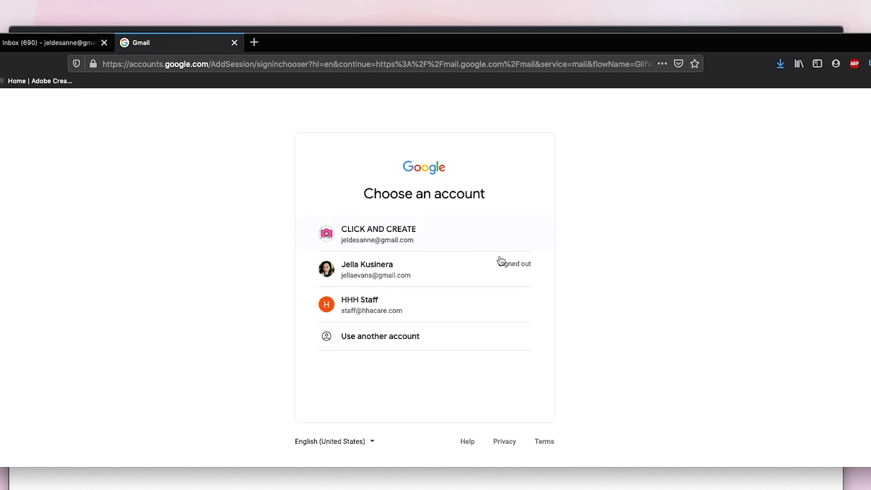
Step: Choose 'Use another account', then Create account 'For myself' to reach the sign-up form
click(401, 338)
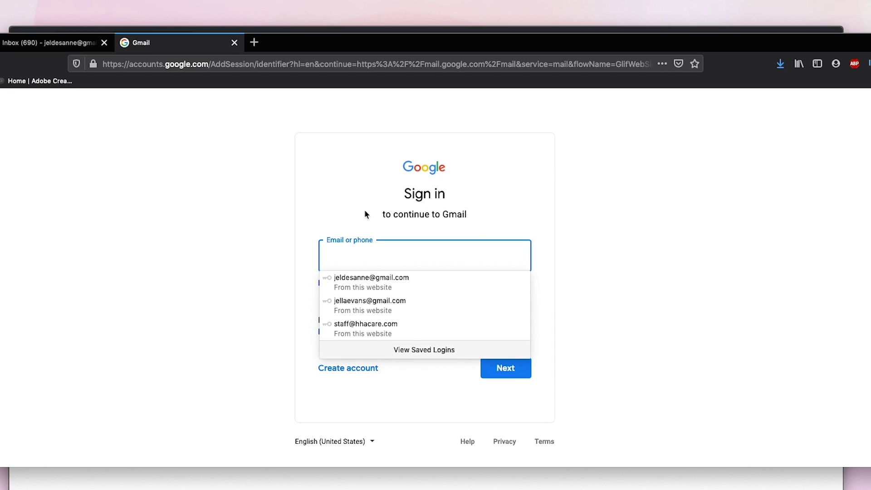
click(522, 196)
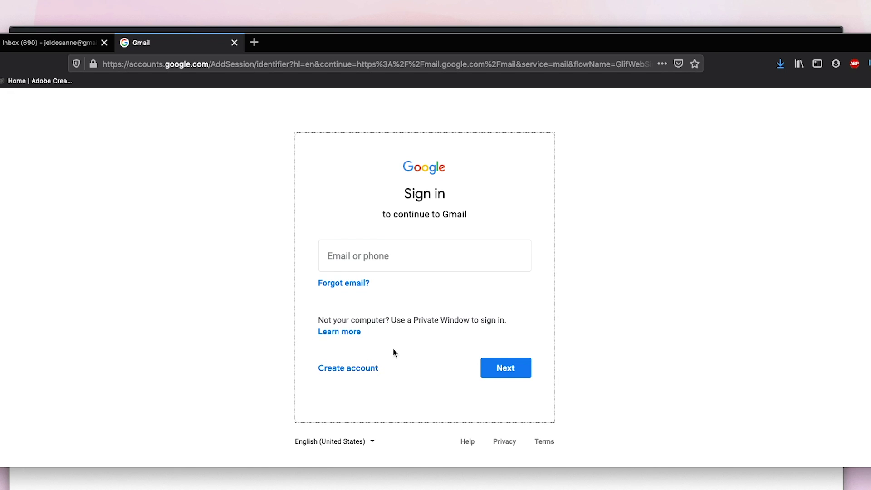
click(368, 369)
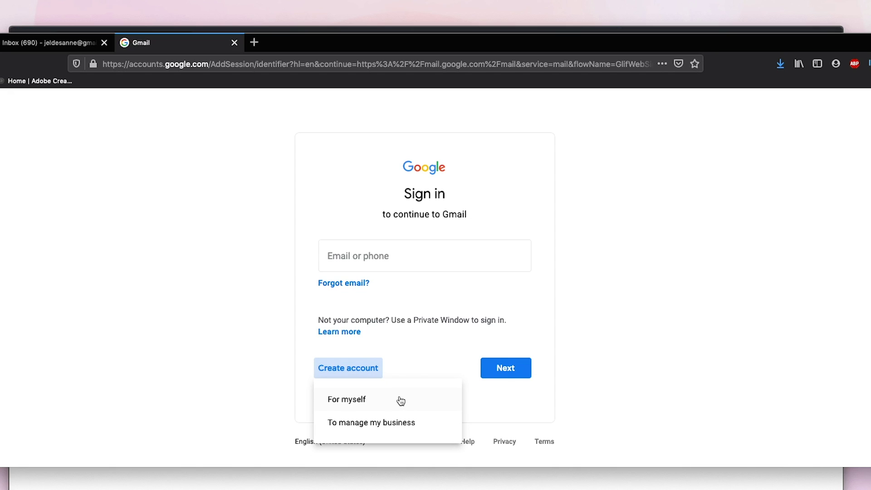
click(400, 401)
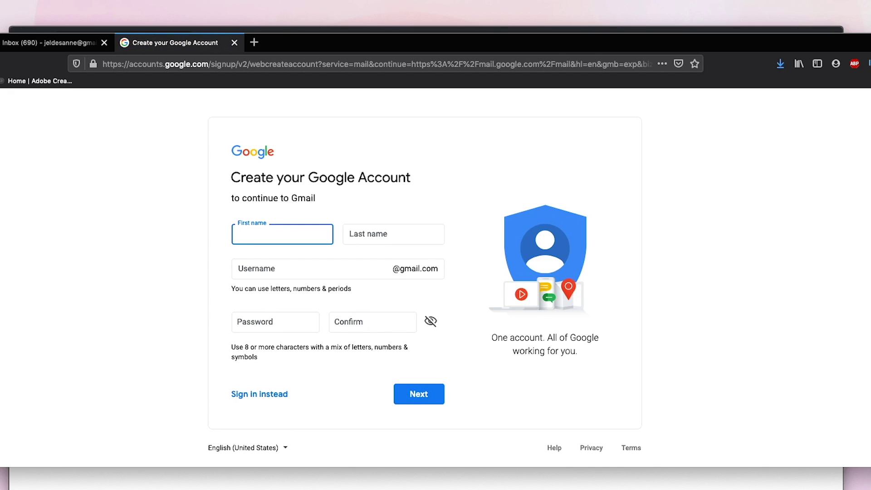
Step: Rearrange the Firefox and Chrome windows, then close Firefox and both its tabs
drag(479, 47, 360, 194)
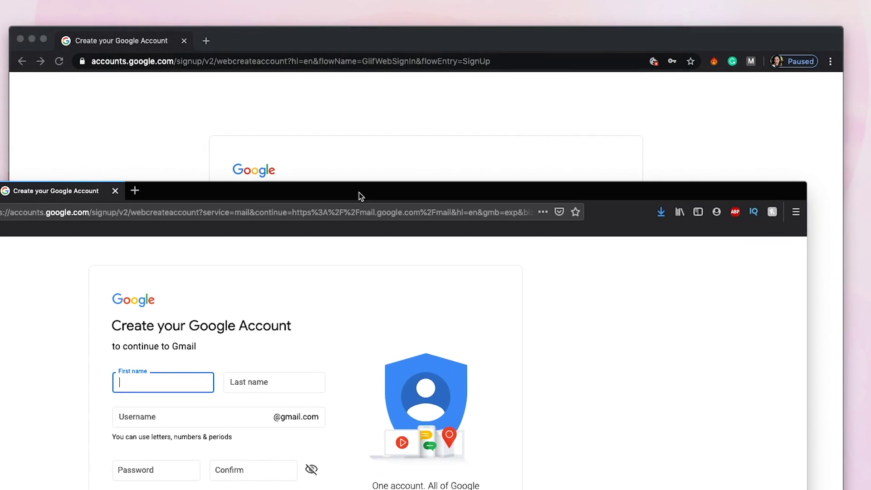
drag(463, 40, 579, 0)
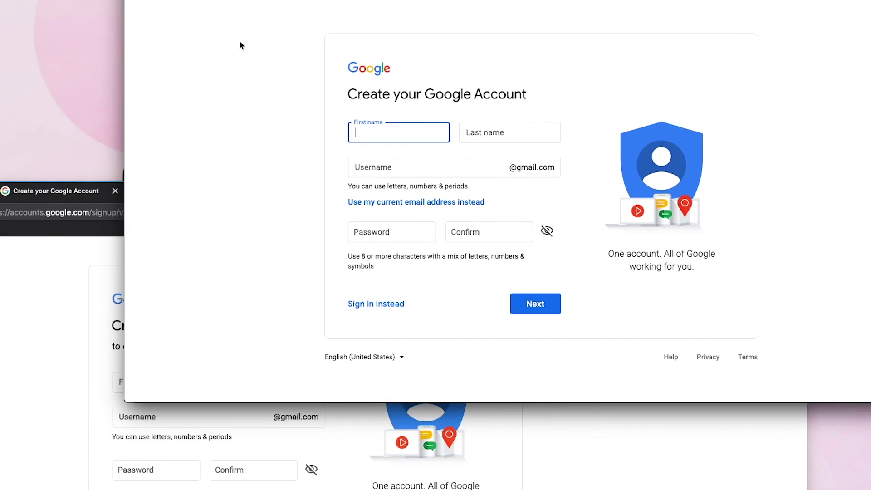
click(20, 266)
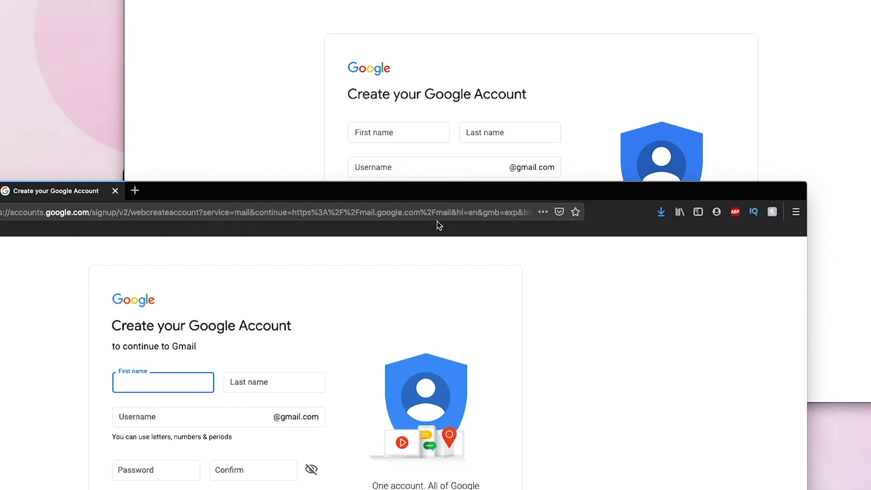
drag(303, 190, 471, 171)
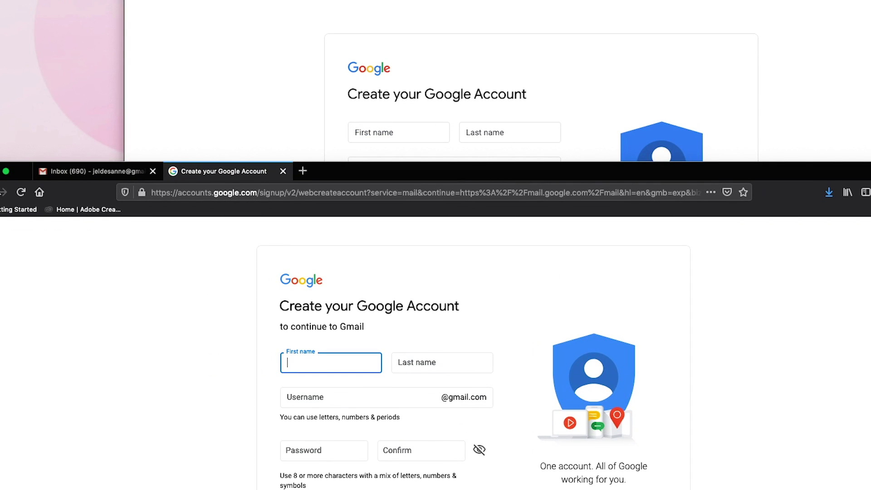
click(1, 171)
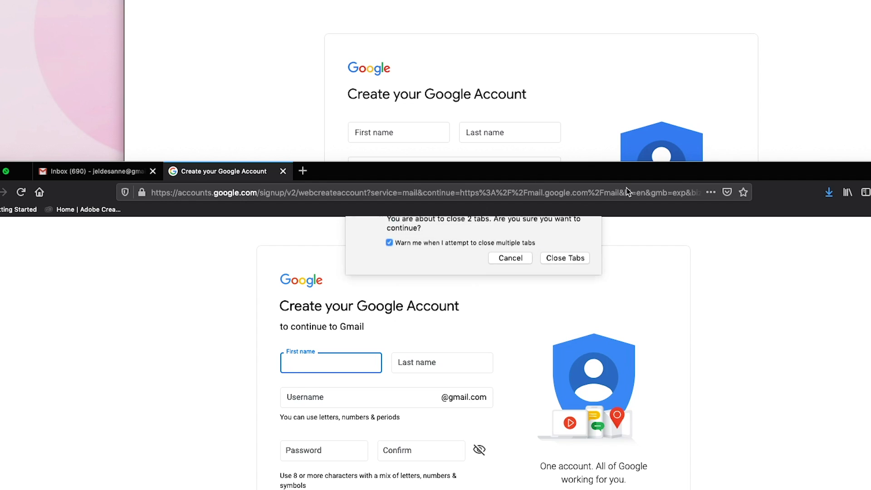
click(561, 289)
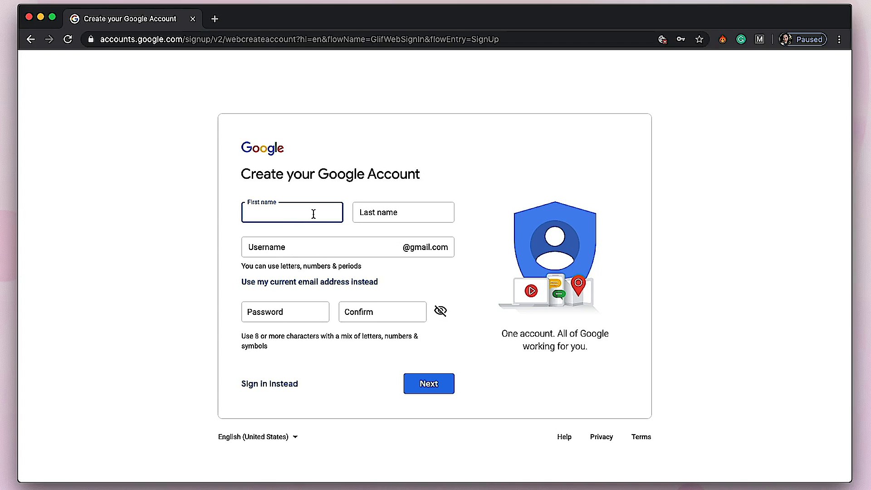
Step: Enter the user's first name, last name and a matching Gmail username
click(403, 214)
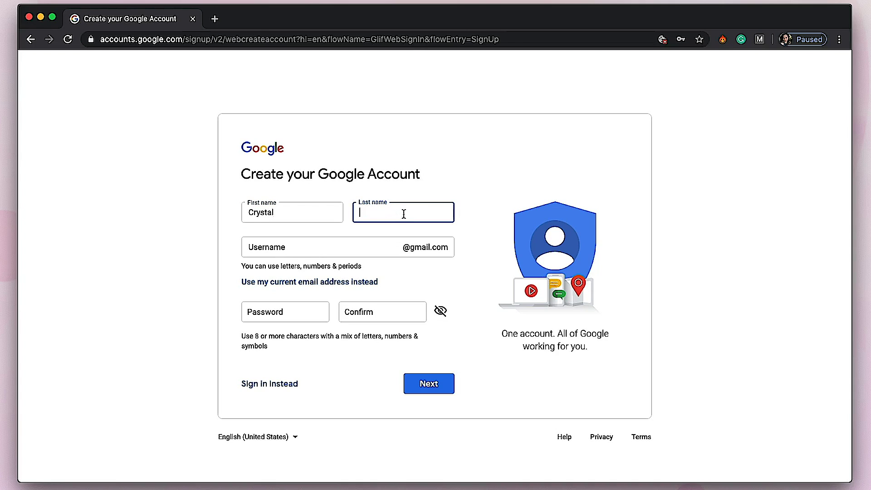
click(311, 247)
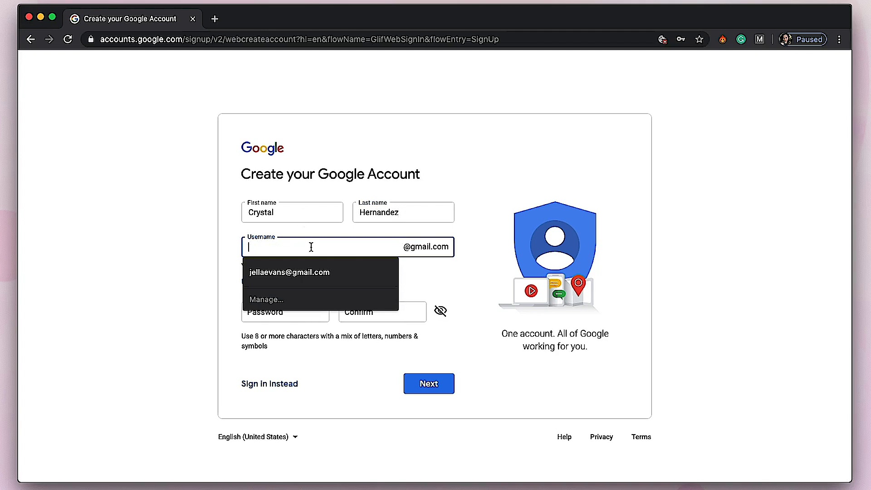
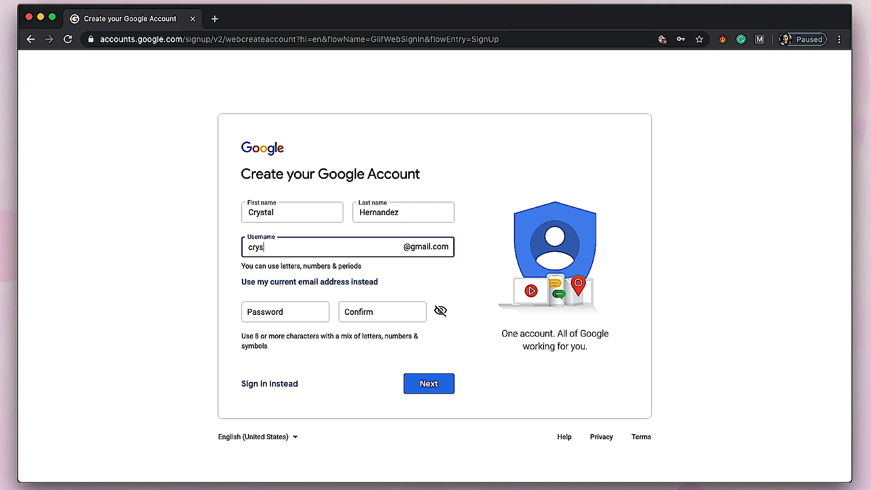
click(316, 313)
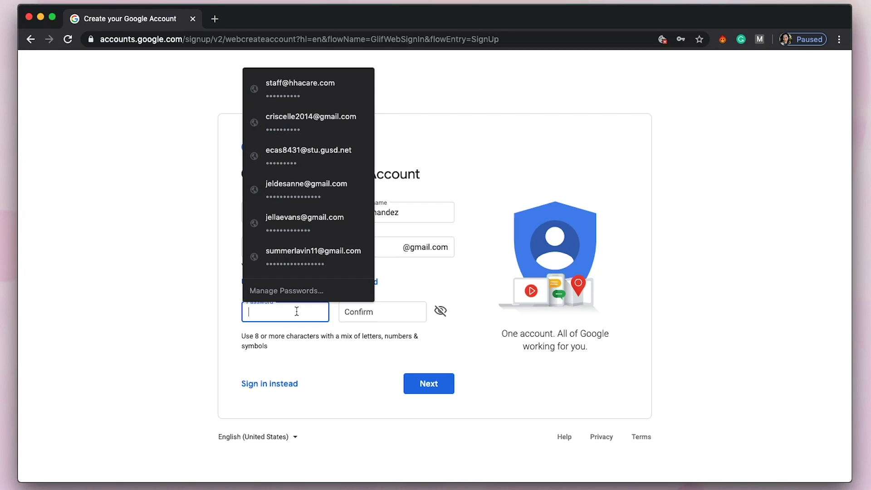
Step: Enter and confirm the account password, submit, then append 0505 to the taken username
text(•••)
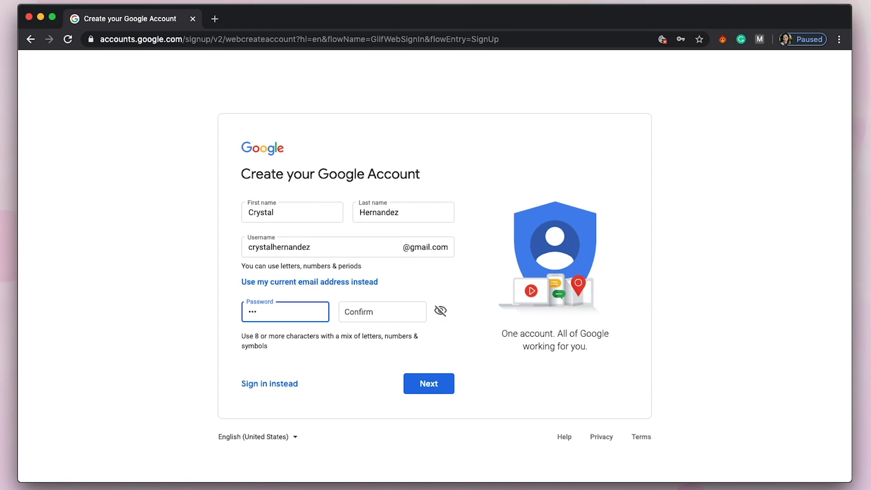
text(•••)
key(BackSpace)
key(BackSpace)
key(BackSpace)
key(BackSpace)
key(BackSpace)
key(BackSpace)
text(••••••••••••••••)
click(353, 308)
text(•••••)
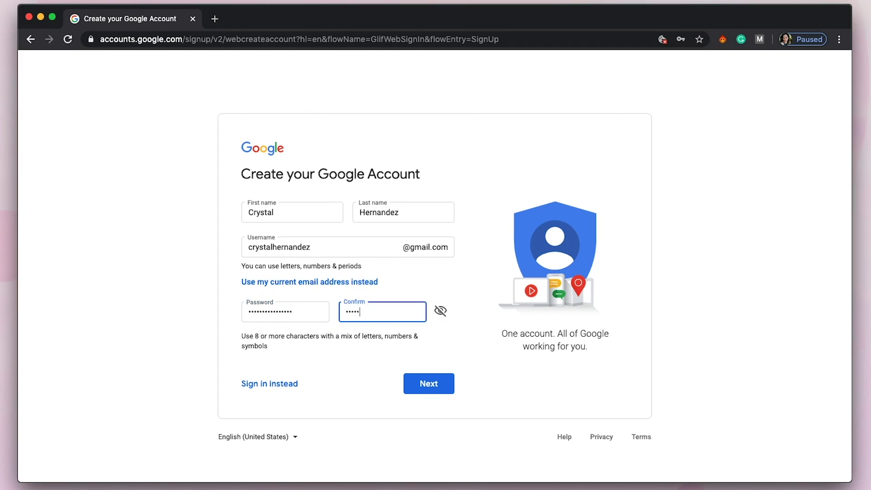
text(••••••••••••)
click(444, 385)
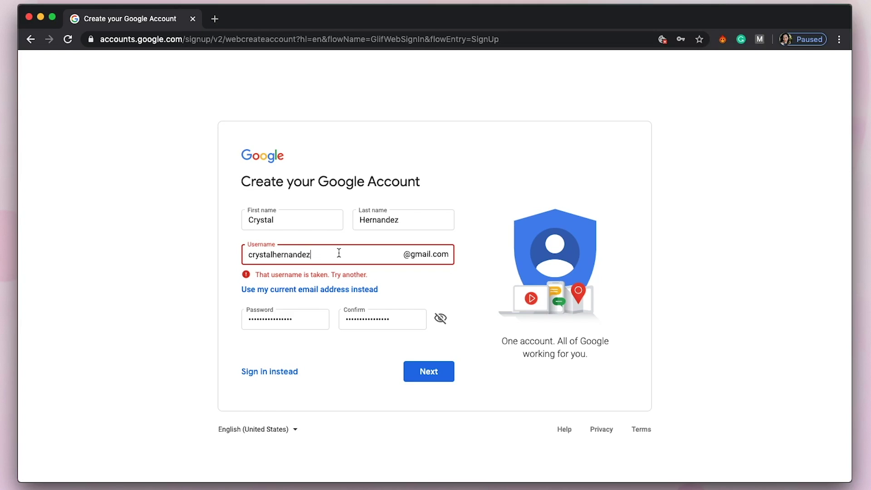
Step: Submit the new username, decline saving the password, and leave recovery email empty
click(430, 379)
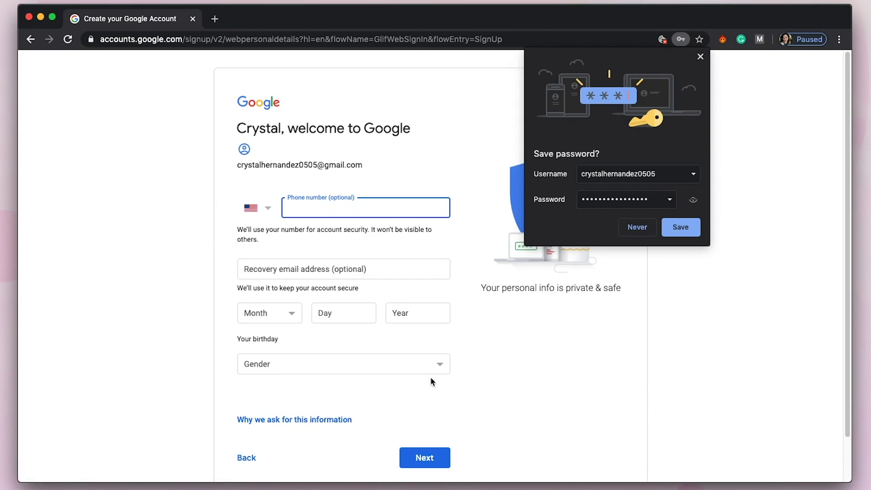
click(700, 56)
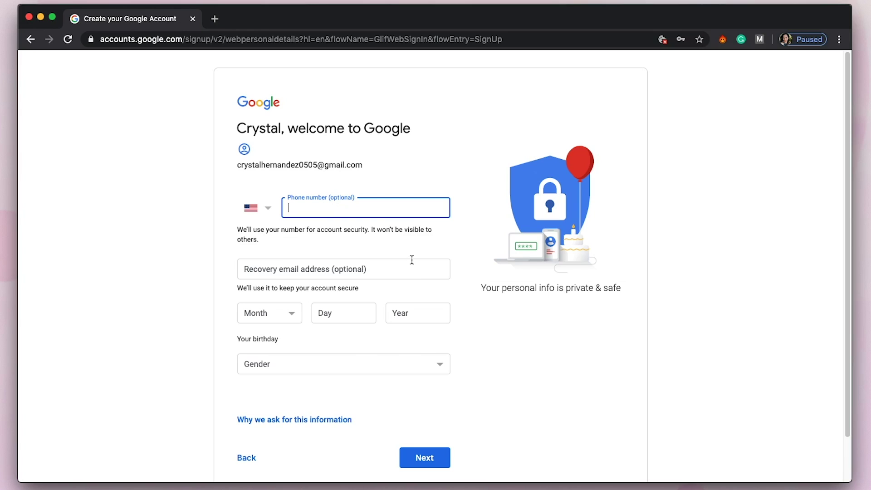
click(400, 272)
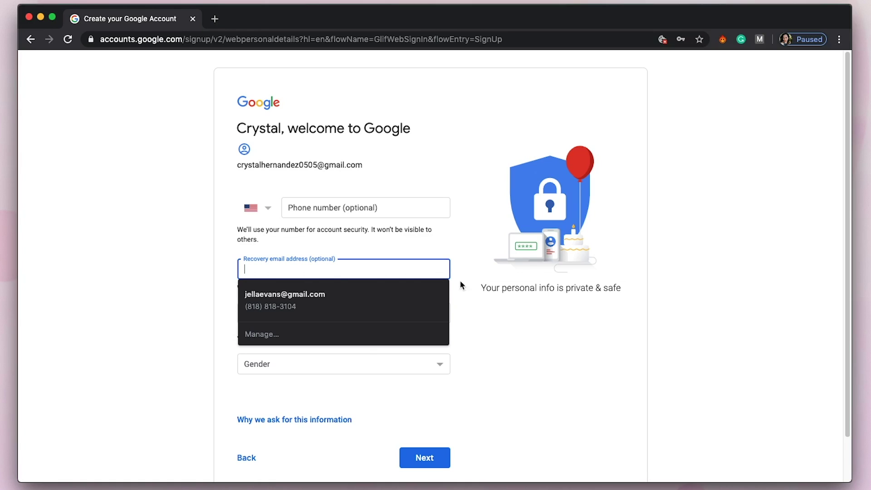
click(524, 312)
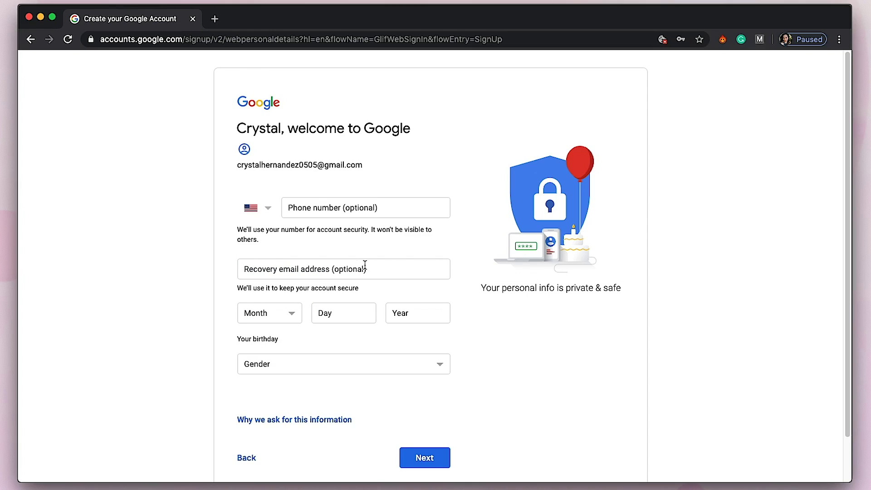
click(285, 314)
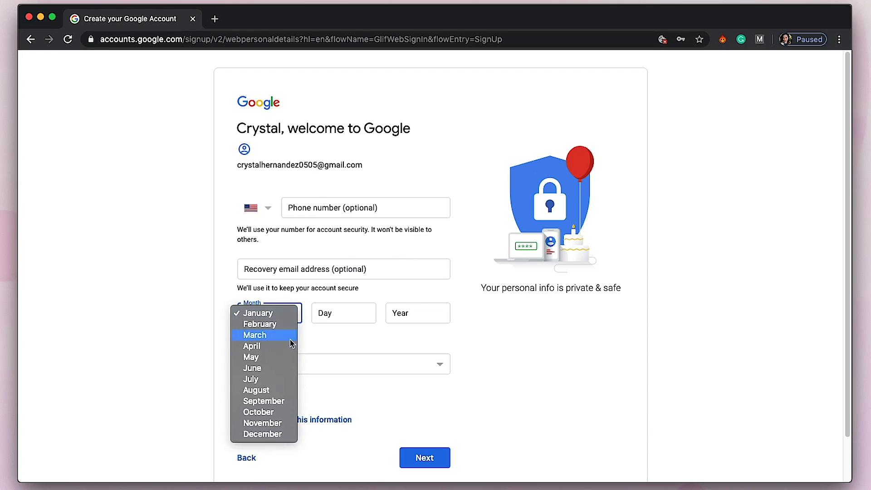
click(278, 358)
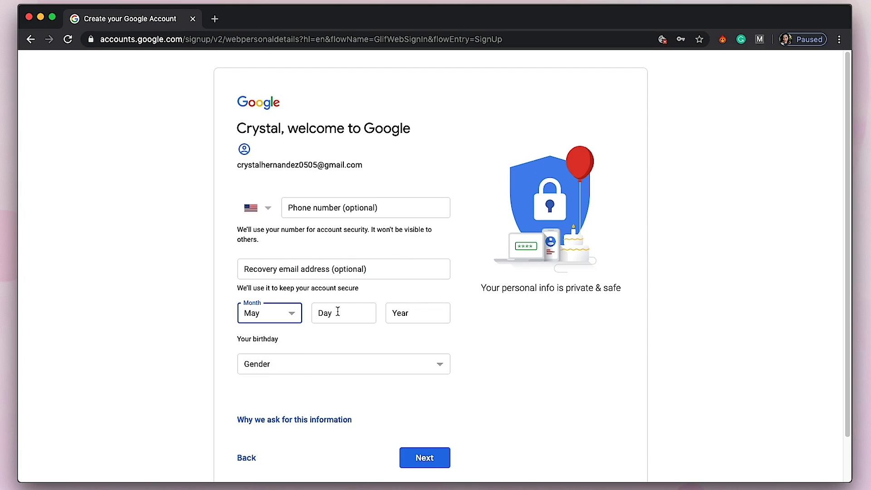
click(343, 312)
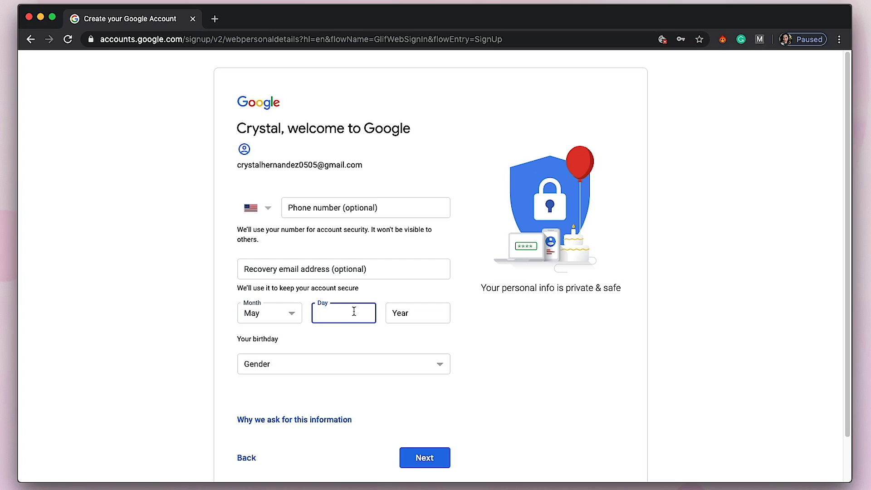
text(05)
click(439, 315)
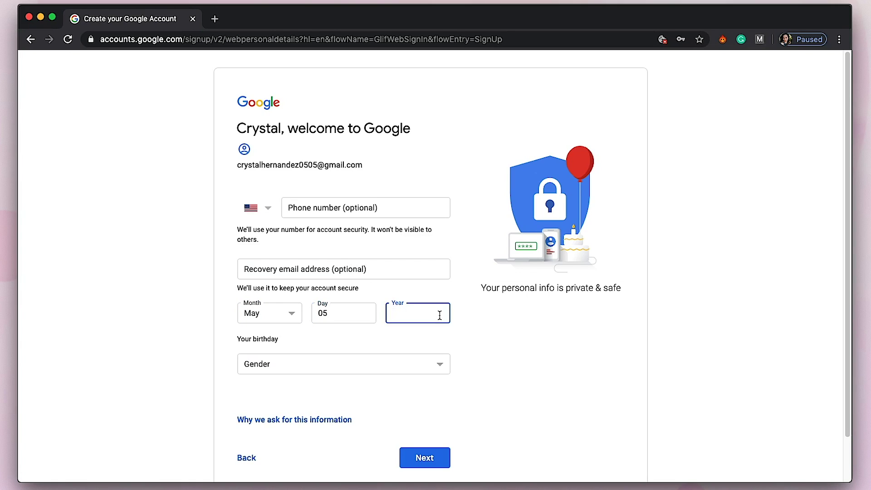
text(1989)
click(421, 367)
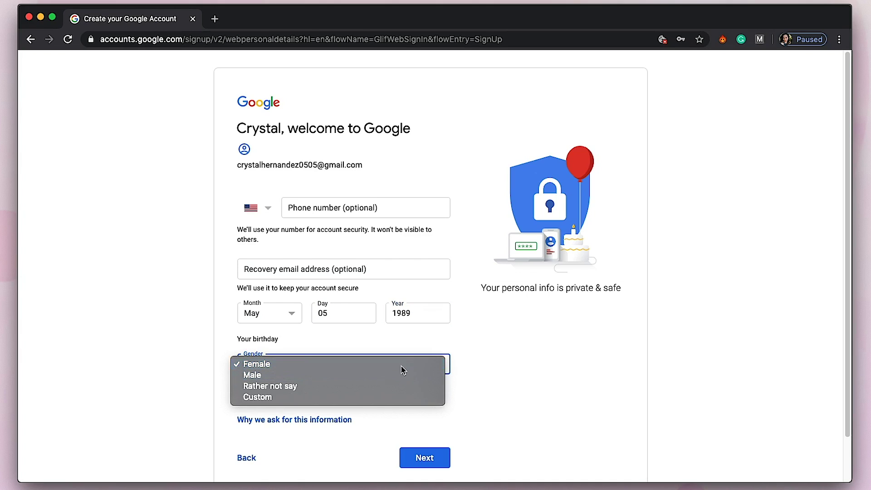
click(399, 366)
scroll(543, 365, down, 1)
scroll(544, 365, down, 2)
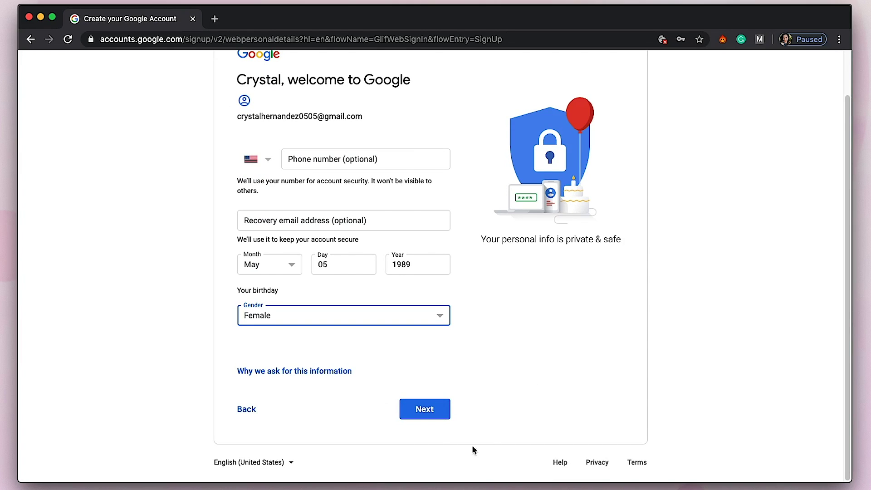
click(444, 413)
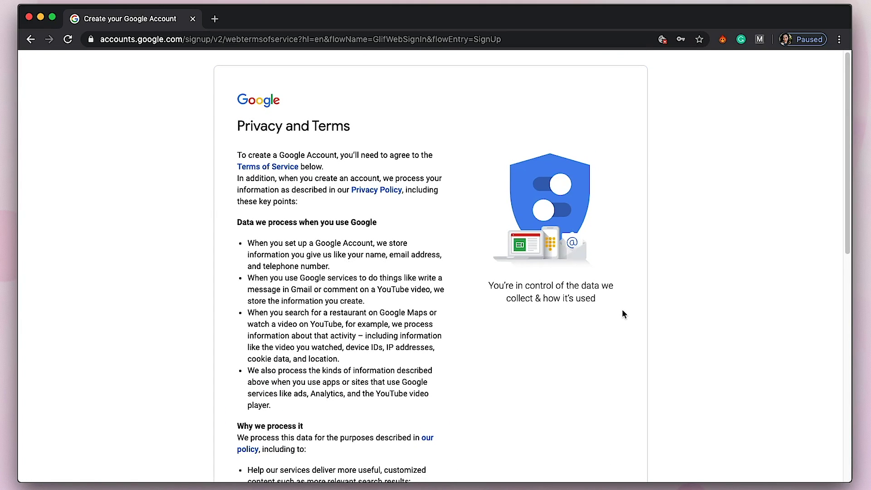
Step: Scroll to the bottom of Privacy and Terms and agree to create the account
scroll(622, 312, down, 10)
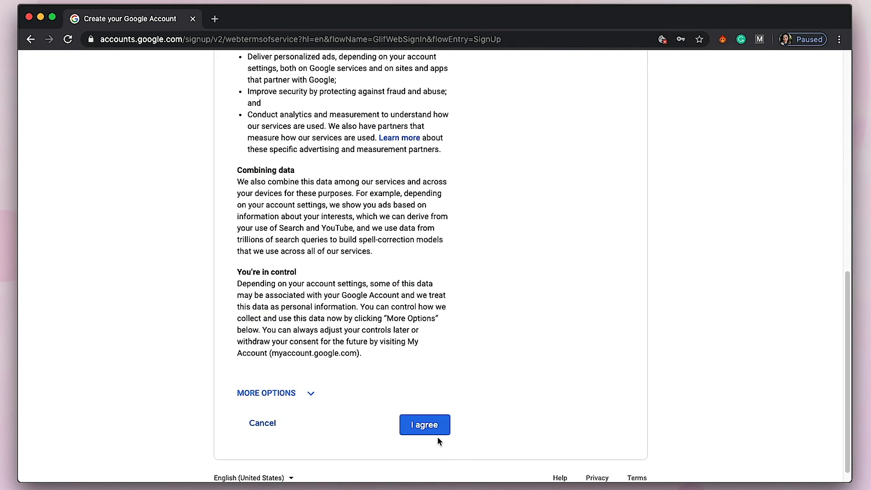
click(438, 428)
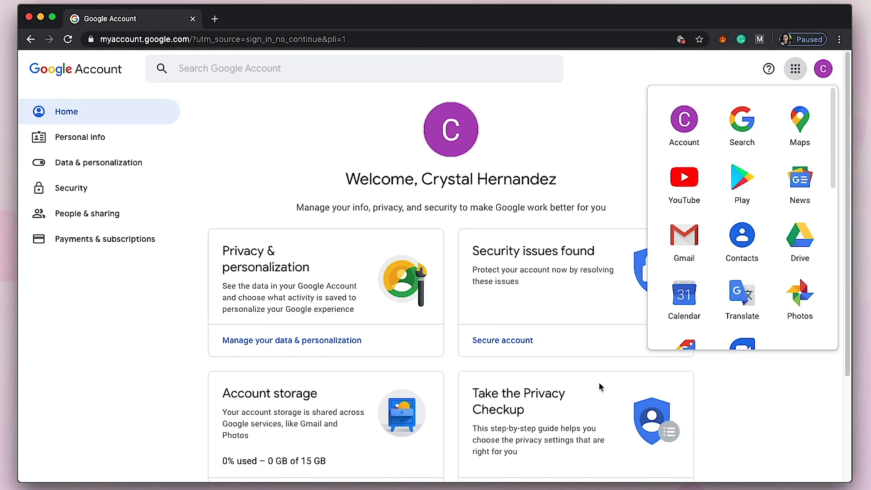
Step: Close the Google apps panel, return Home, and view the Personal info page
click(760, 416)
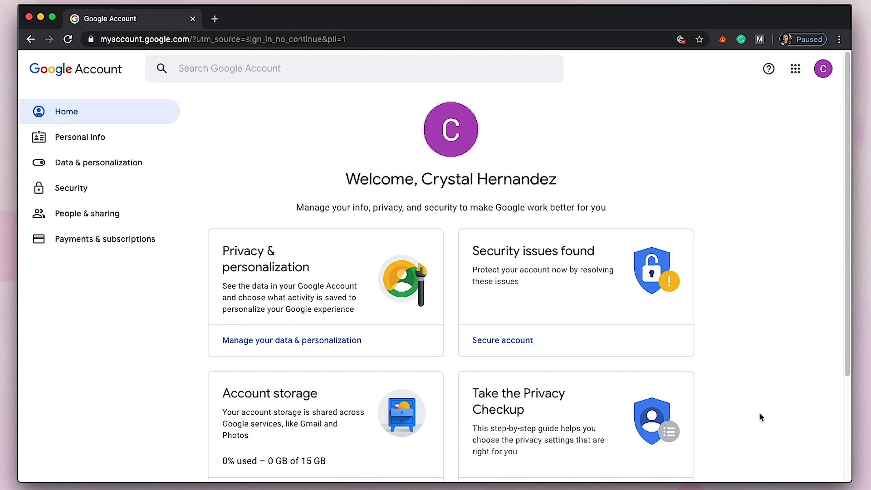
click(75, 117)
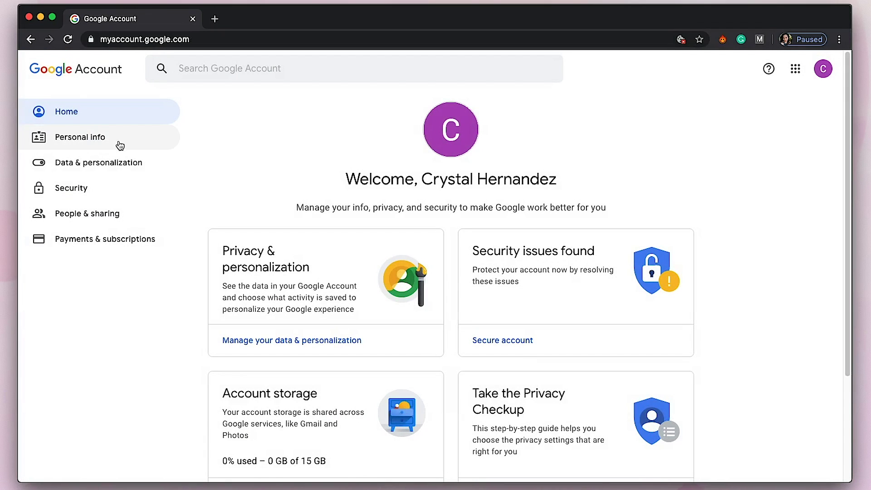
click(109, 138)
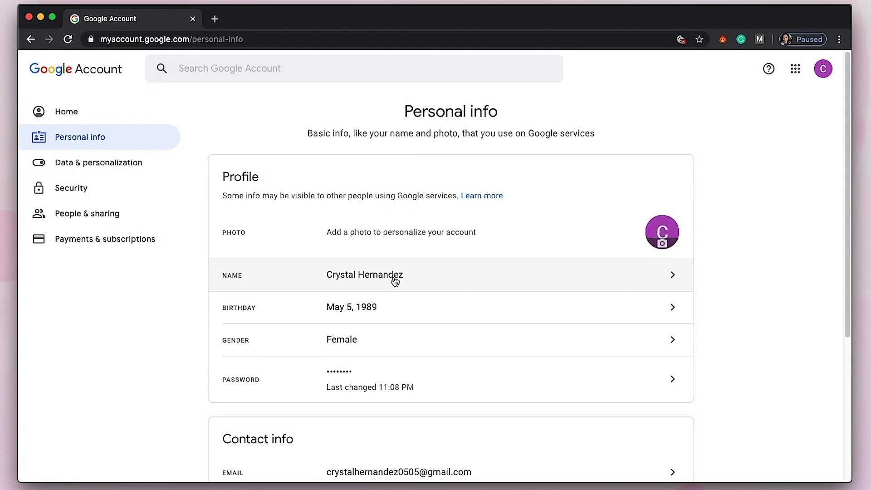
scroll(777, 311, down, 1)
scroll(774, 306, up, 1)
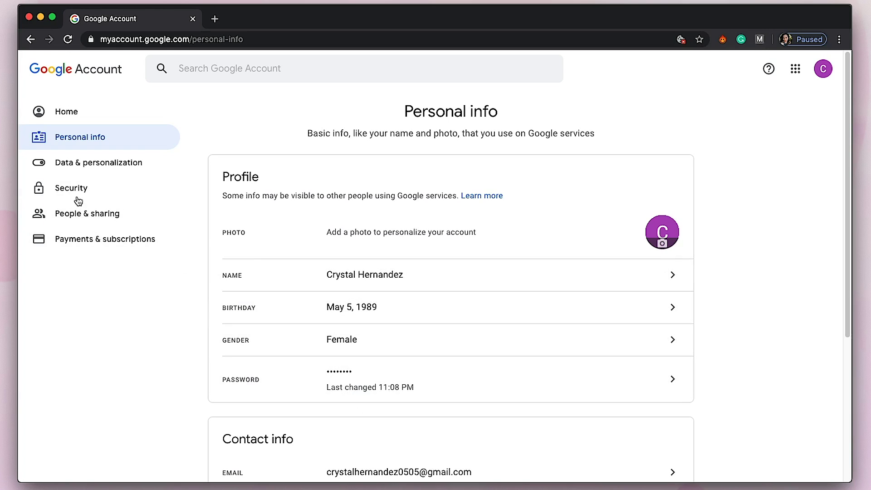
Step: Browse Data & personalization, Security, and Payments & subscriptions, then view and dismiss the account summary panel
click(105, 162)
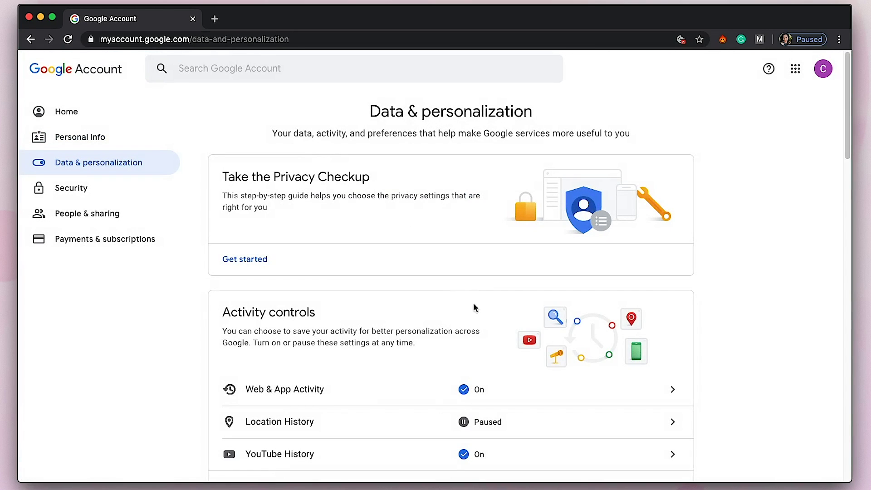
click(117, 195)
click(146, 245)
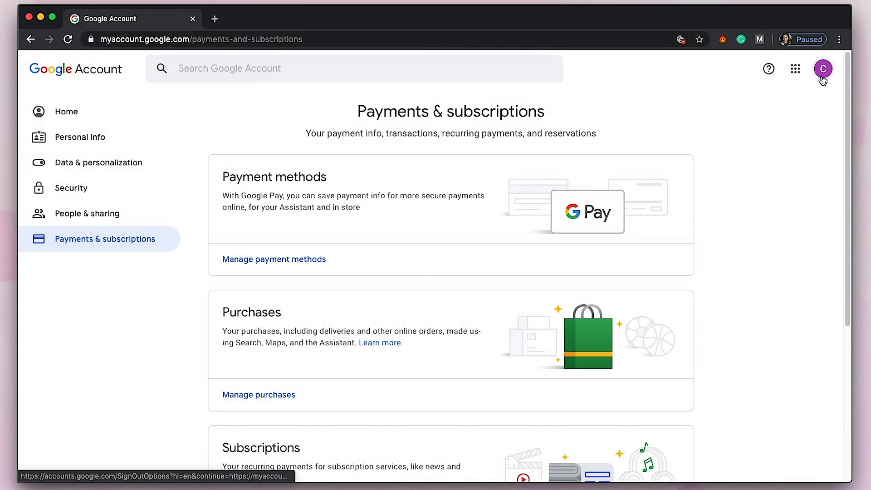
click(822, 72)
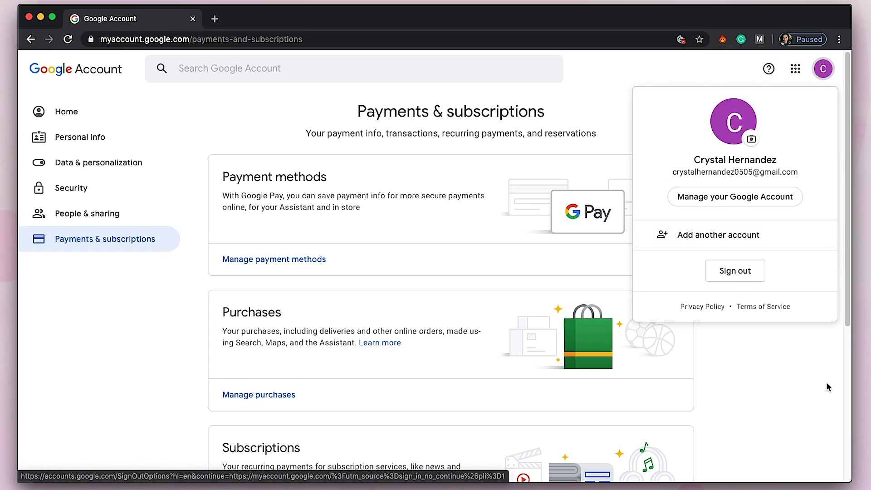
click(788, 419)
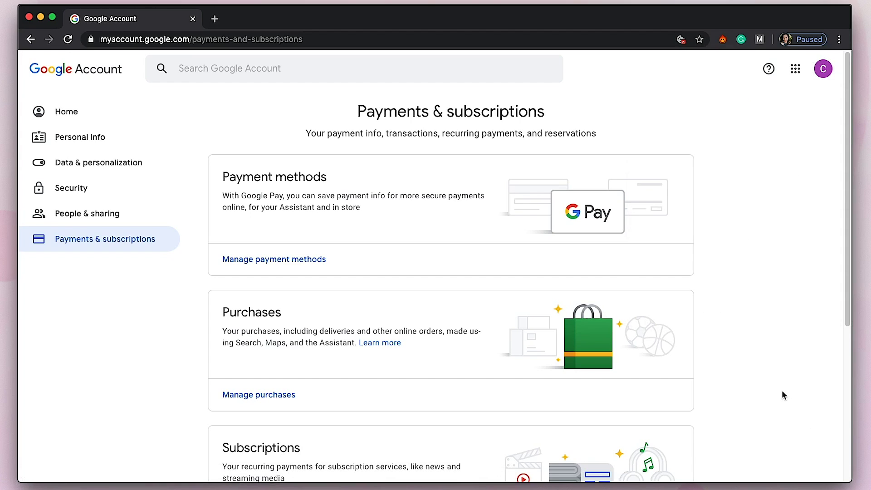